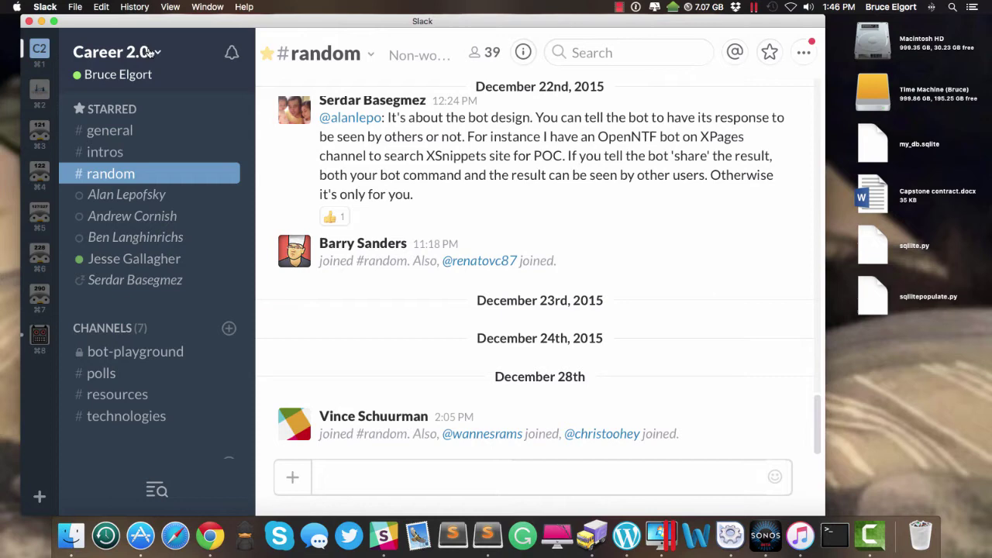
Open the App Directory from the Career 2.0 team and look through its featured apps and categories
click(157, 54)
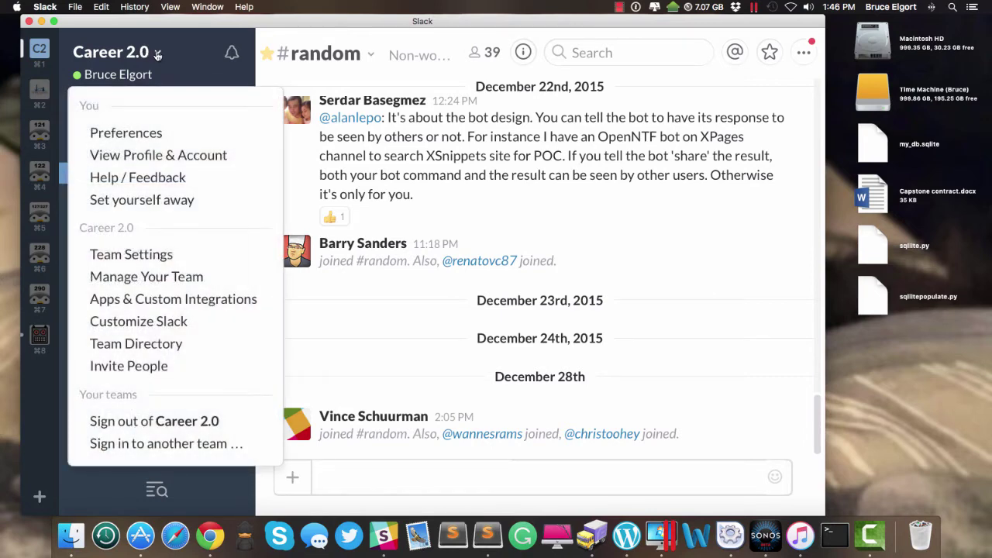
click(154, 307)
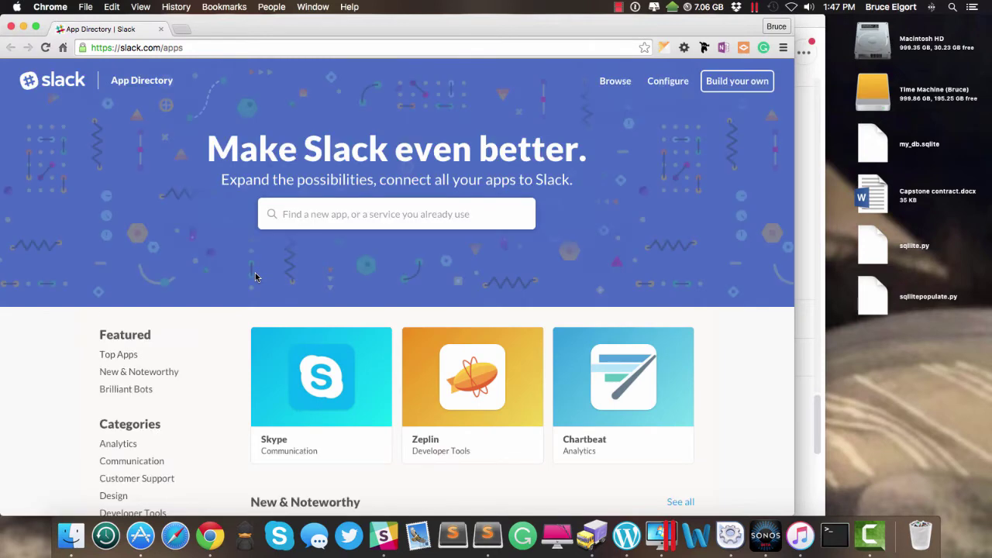
scroll(174, 246, down, 4)
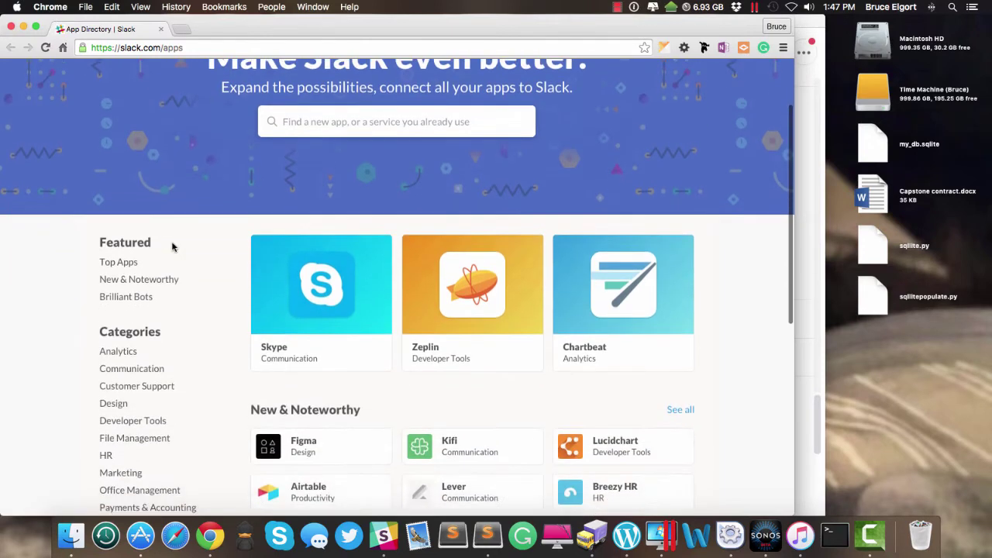
scroll(208, 251, down, 3)
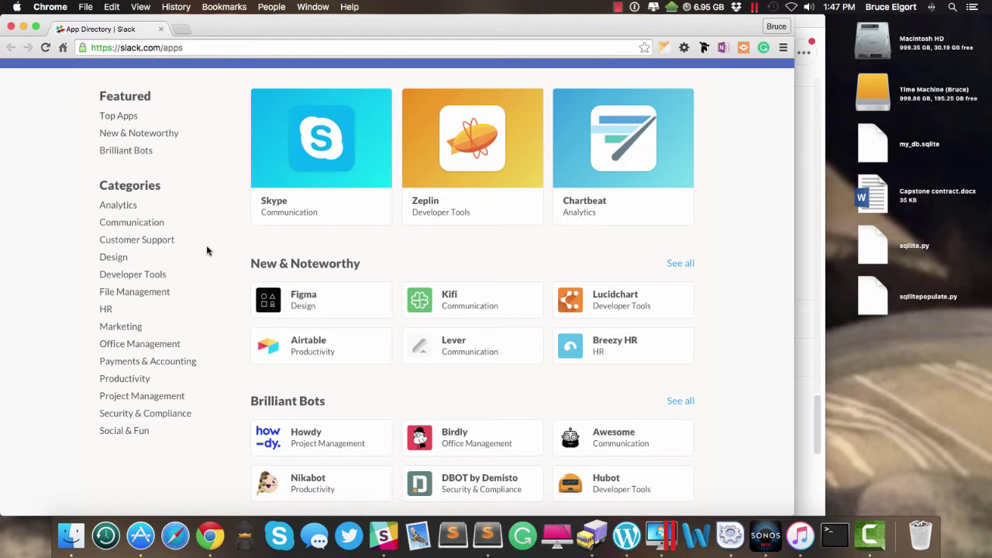
Open Slash Photo in the Marketing category and go to its install site for the Career 2.0 team
click(133, 327)
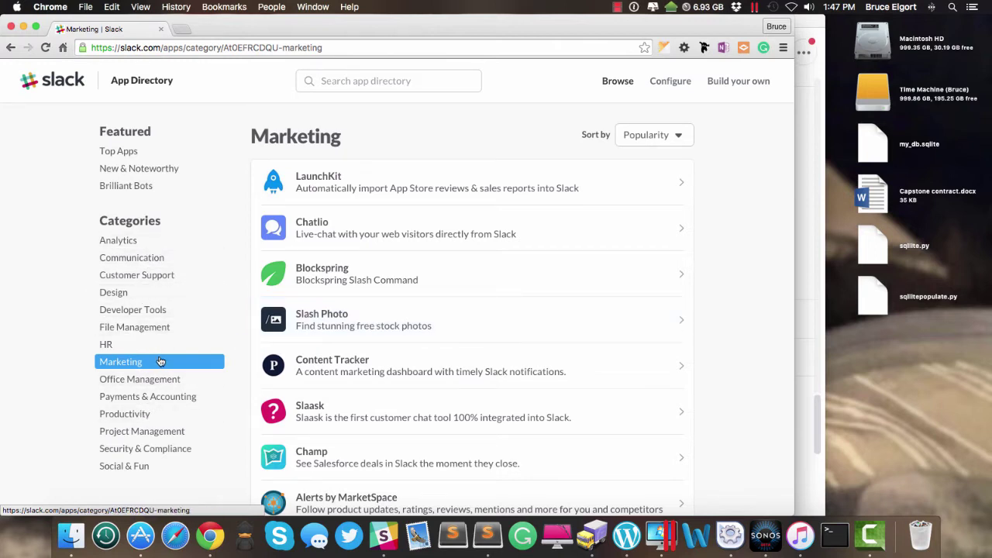
click(322, 318)
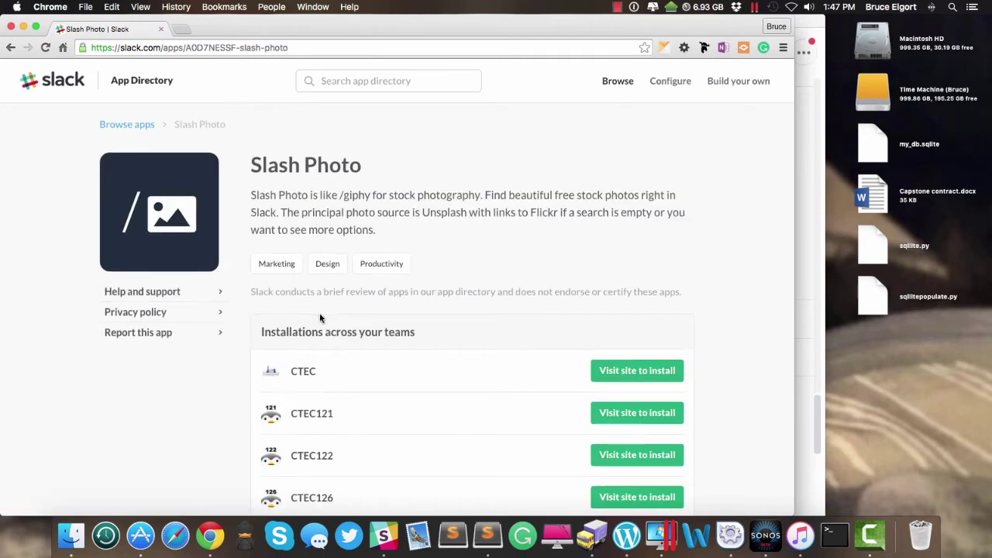
scroll(319, 319, down, 4)
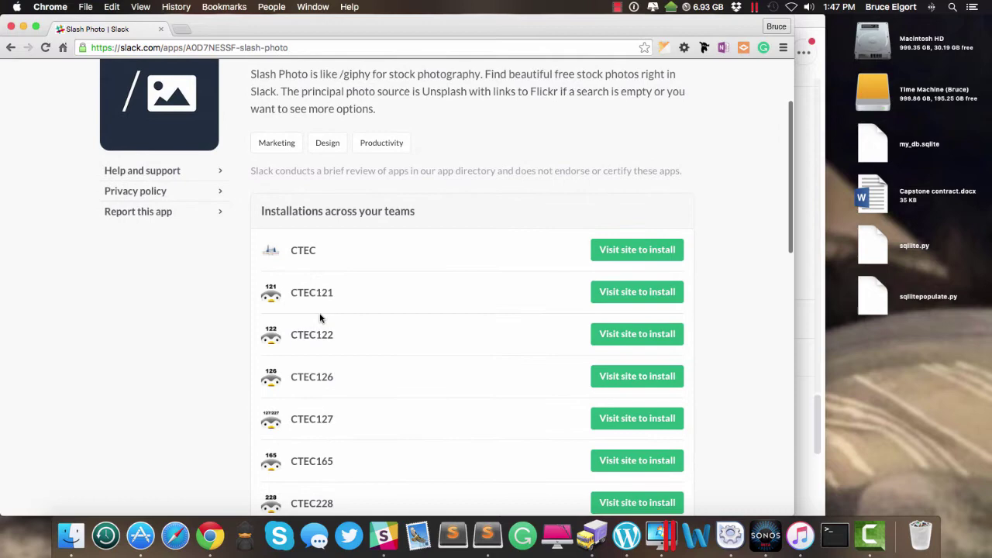
scroll(319, 317, down, 4)
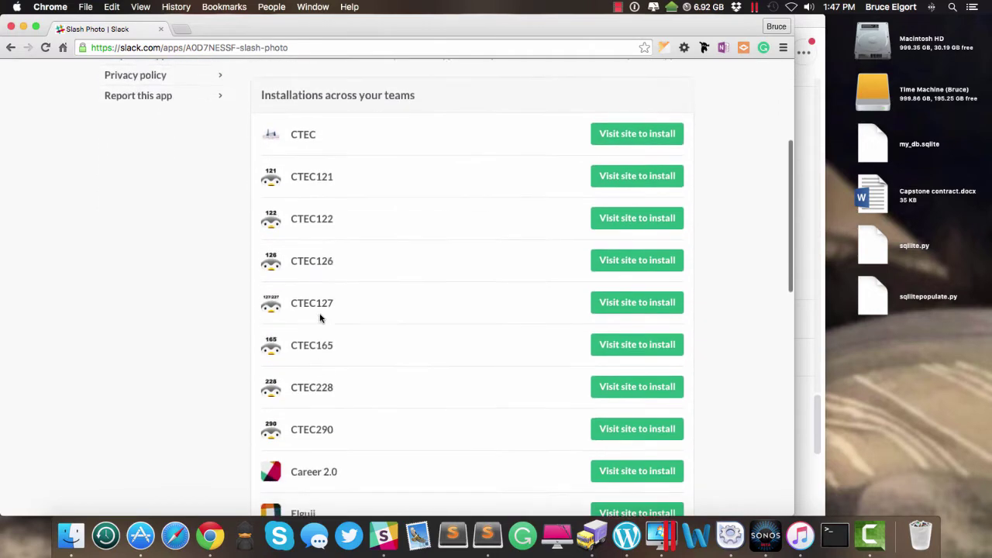
scroll(320, 318, down, 2)
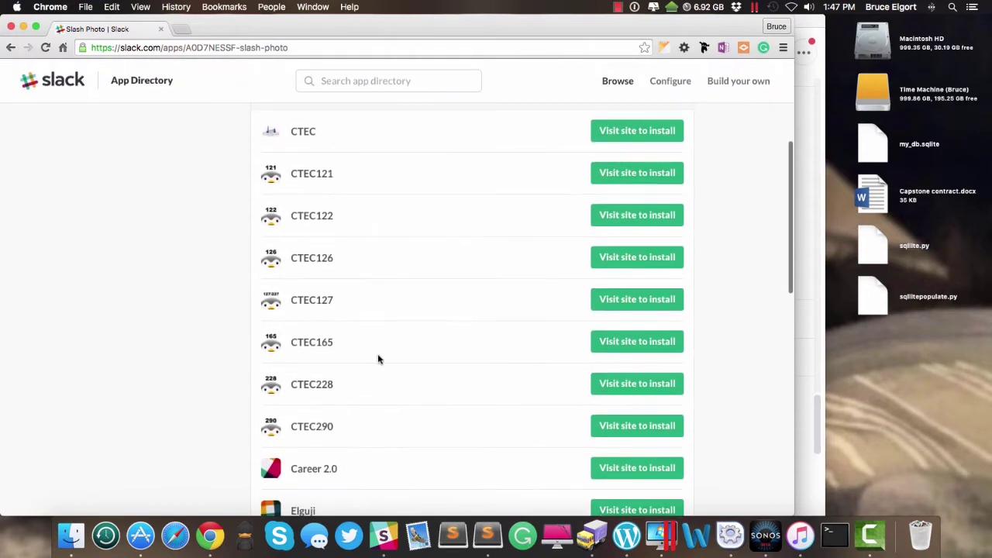
click(608, 468)
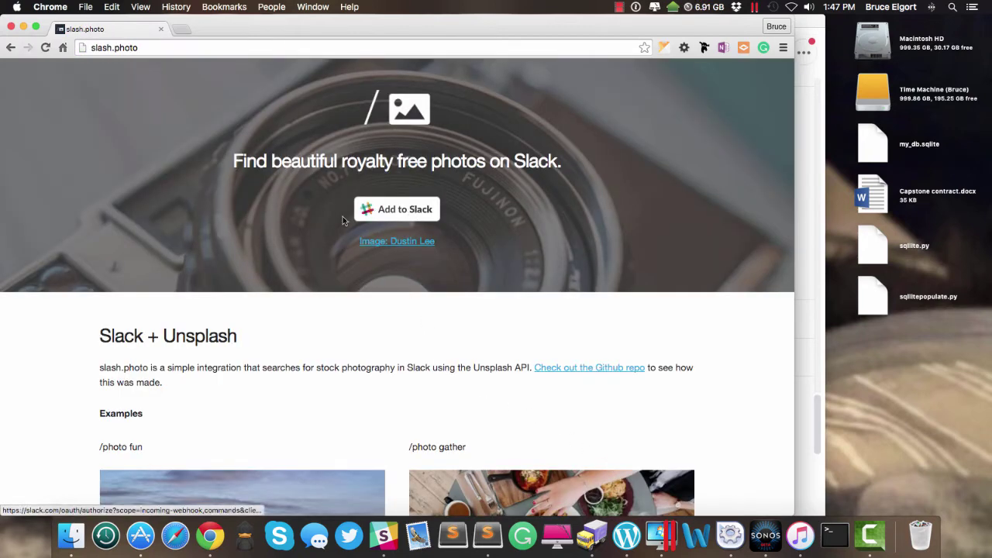
Start adding Slash Photo to Slack and choose Career 2.0 as the team
scroll(262, 253, down, 3)
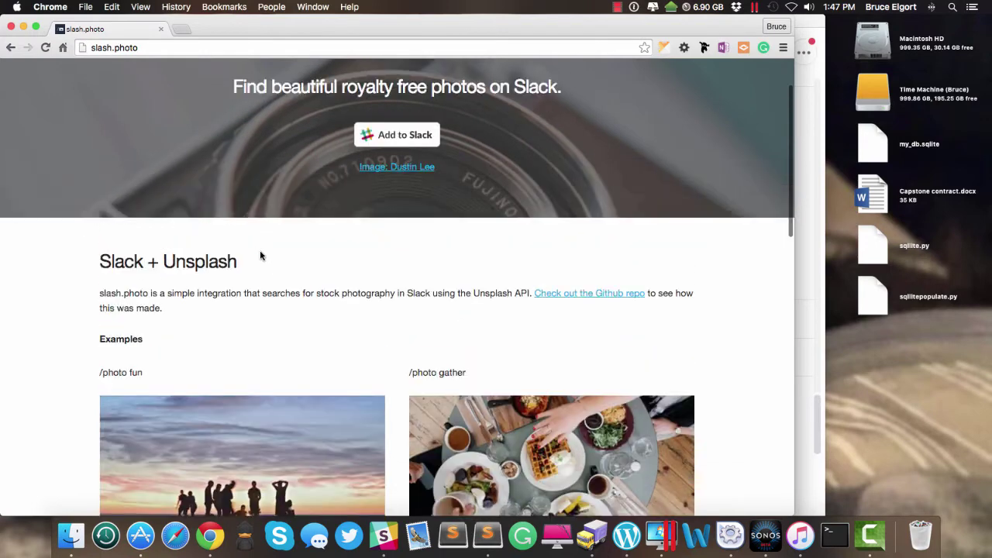
scroll(262, 256, up, 3)
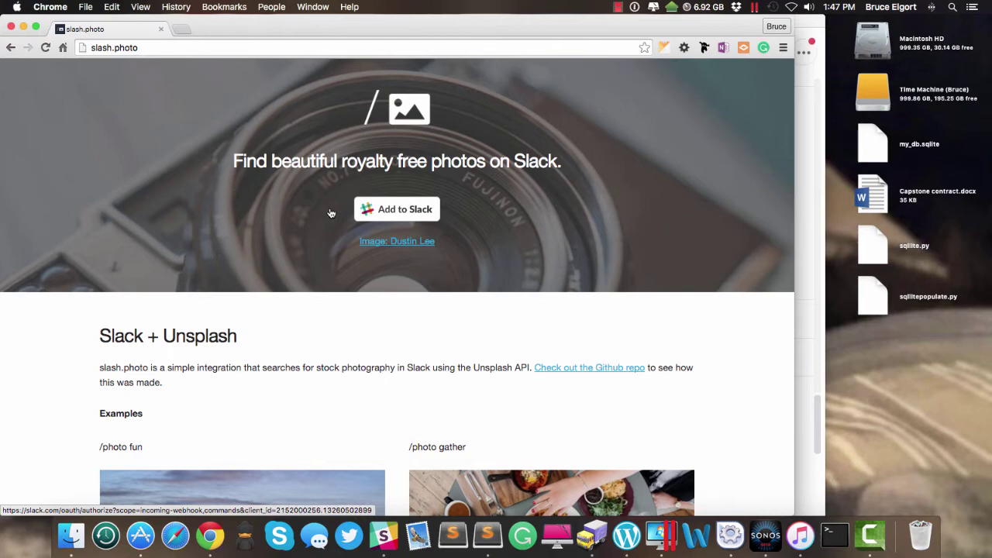
click(397, 210)
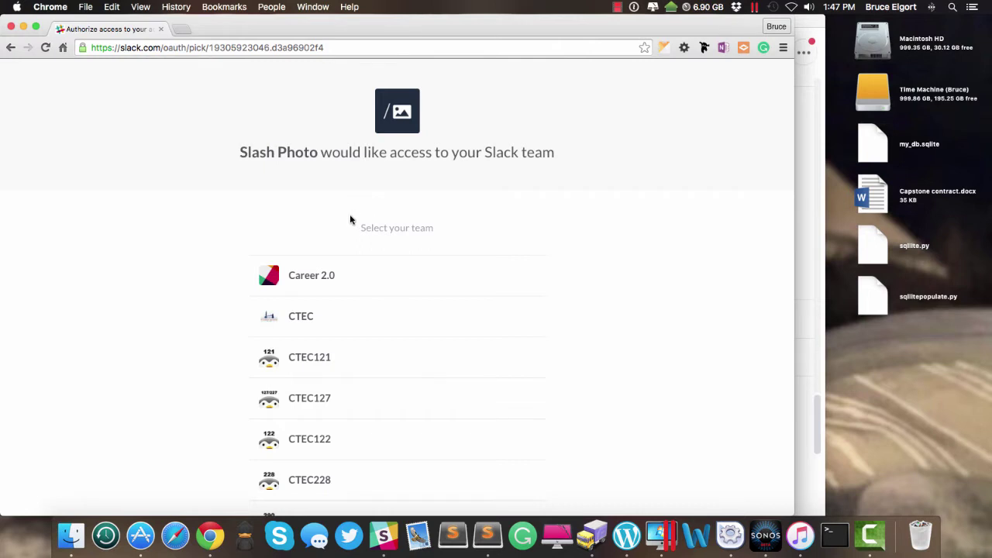
scroll(349, 220, down, 3)
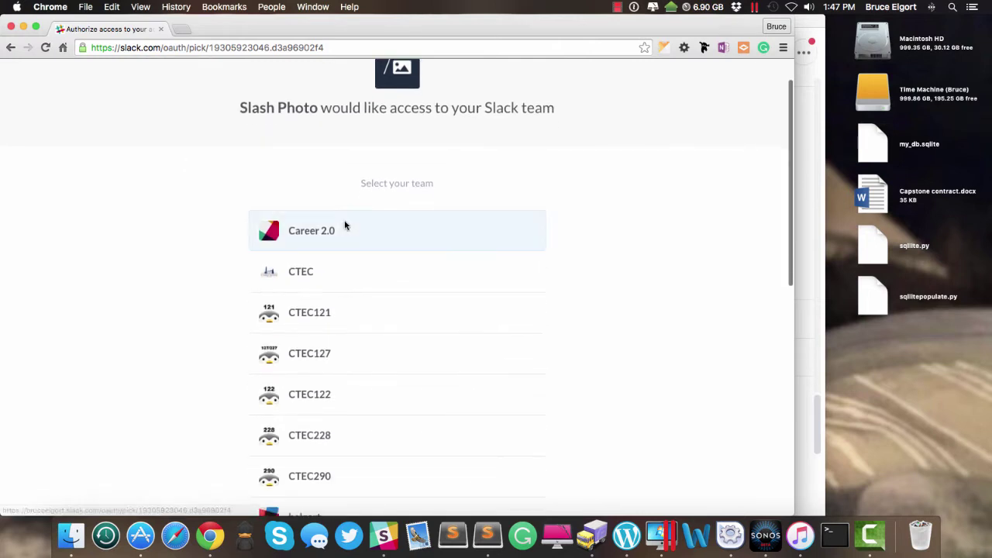
click(304, 231)
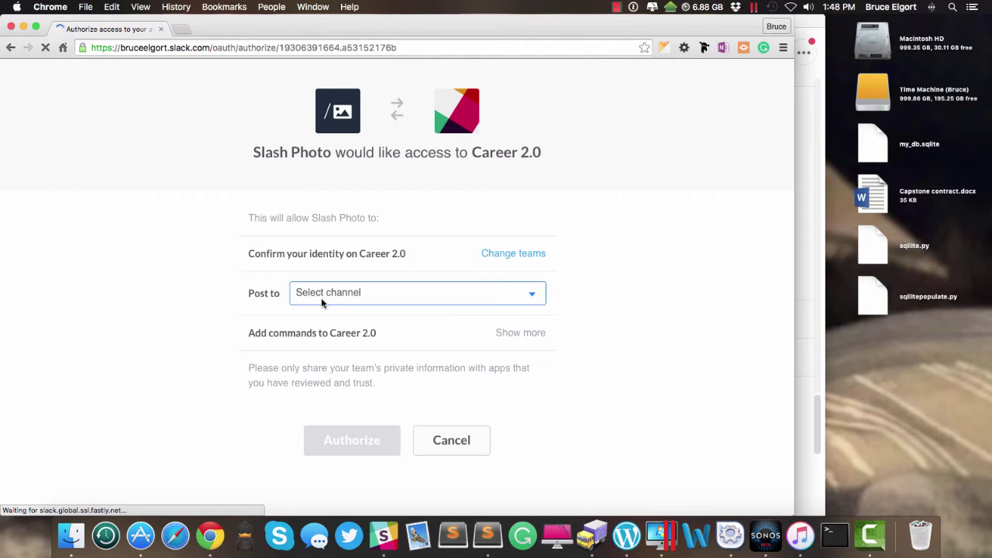
Set Slash Photo to post to #random and authorize its access to Career 2.0
click(373, 294)
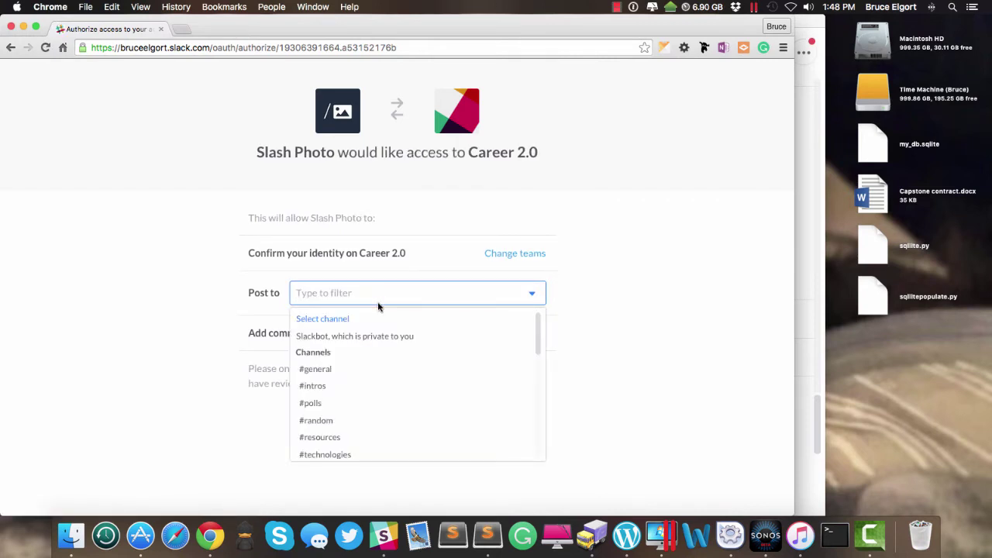
scroll(377, 341, down, 1)
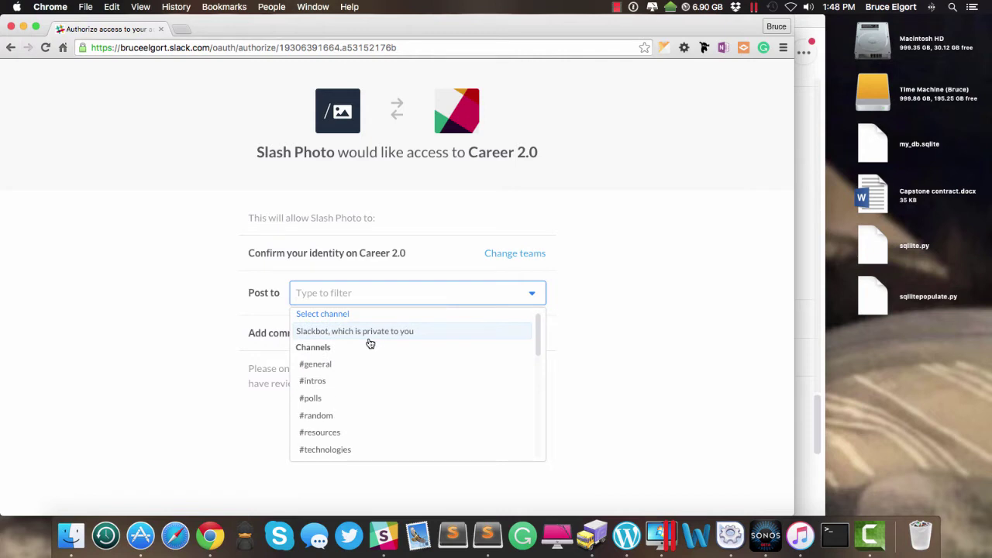
scroll(365, 357, down, 1)
click(348, 404)
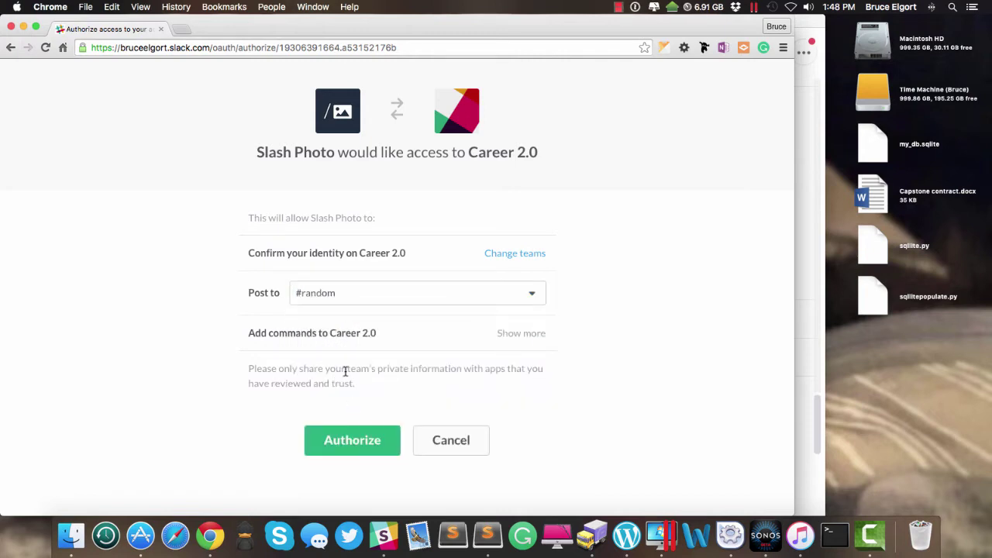
click(352, 438)
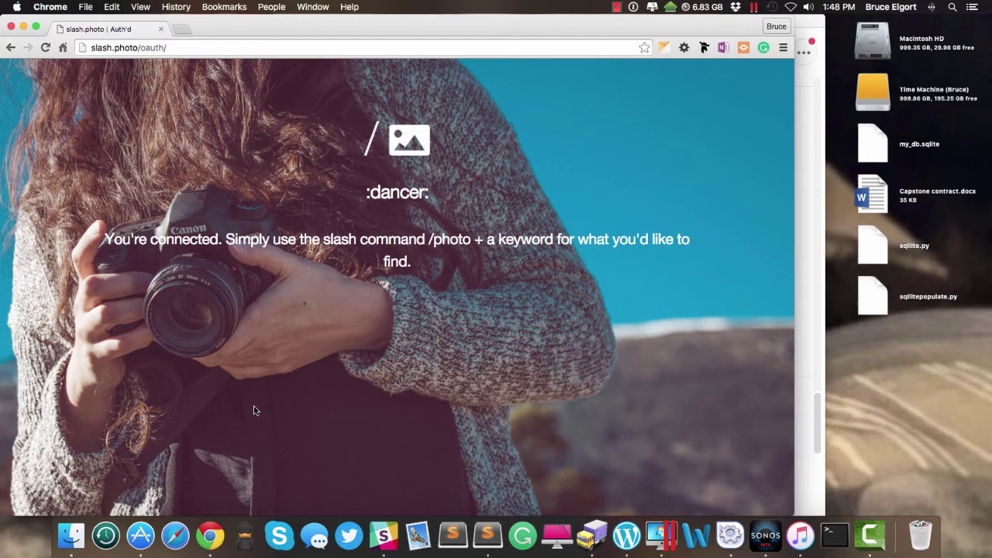
Switch to the Slack app and send the command "/photo lake" in the #random channel
key(super+Tab)
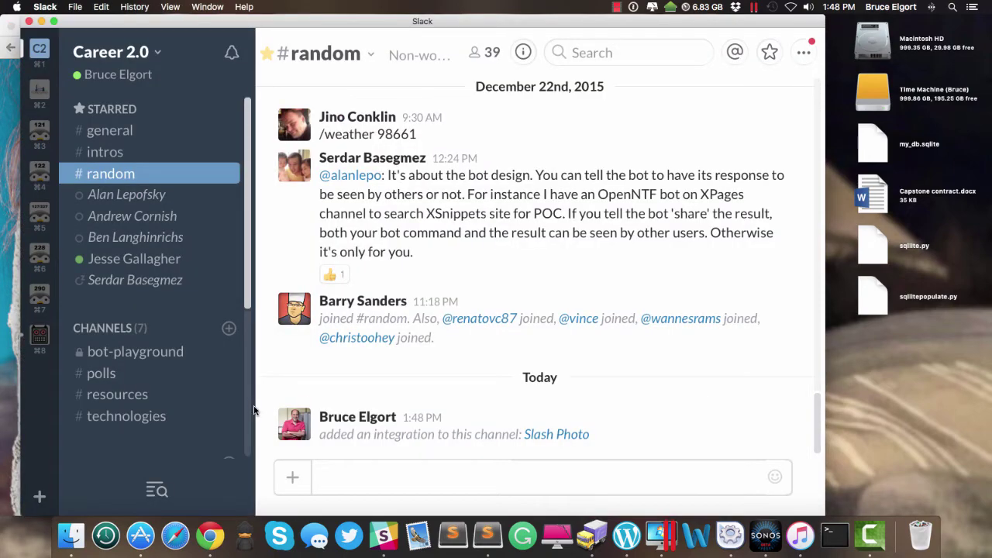
click(349, 468)
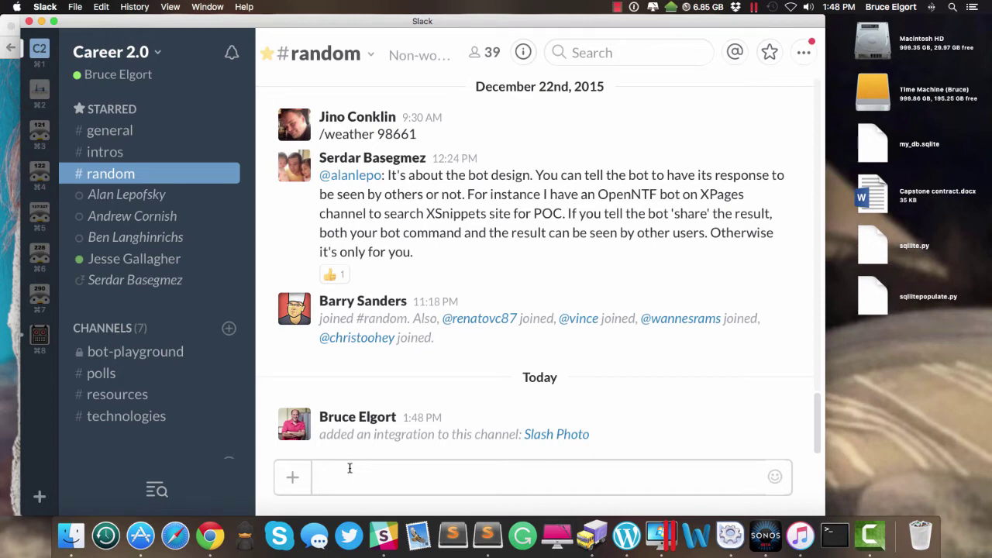
text(/photo )
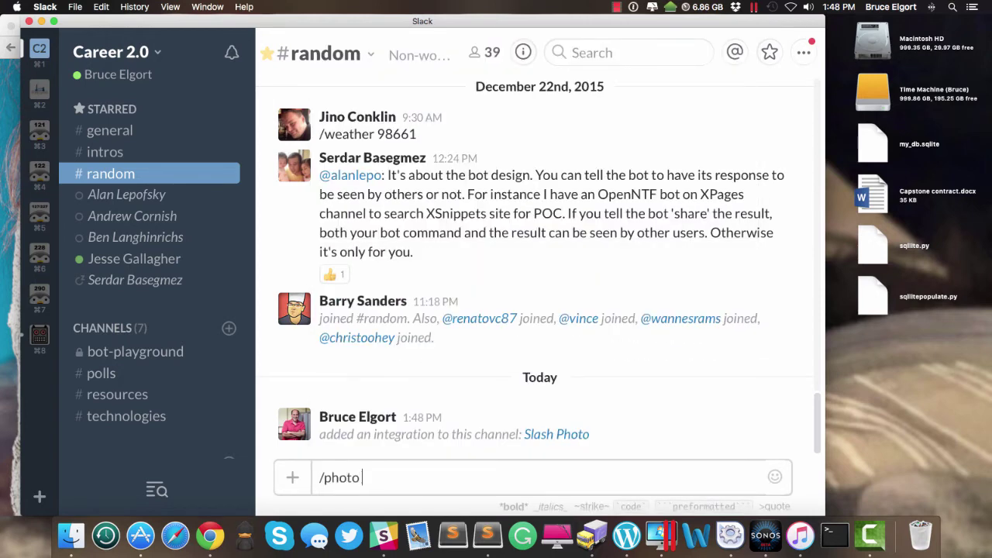
text(lake)
key(Return)
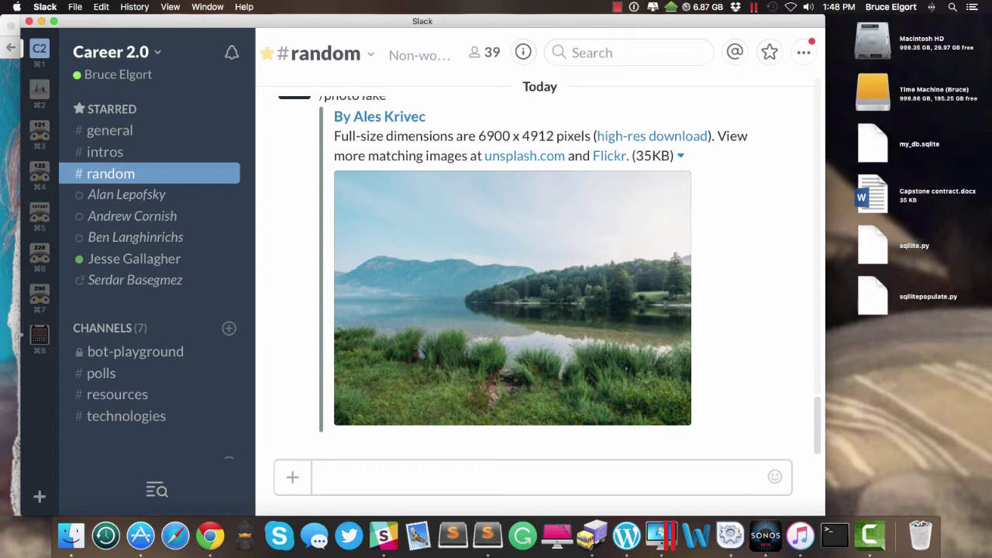
Request another lake picture in #random by sending "/photo lake" a second time
text(/p)
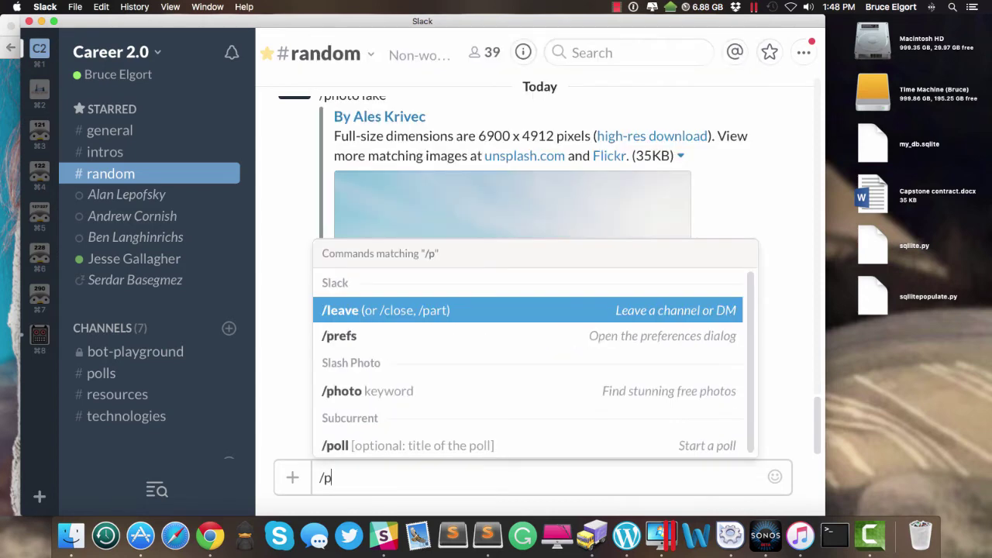
text(hoto lake)
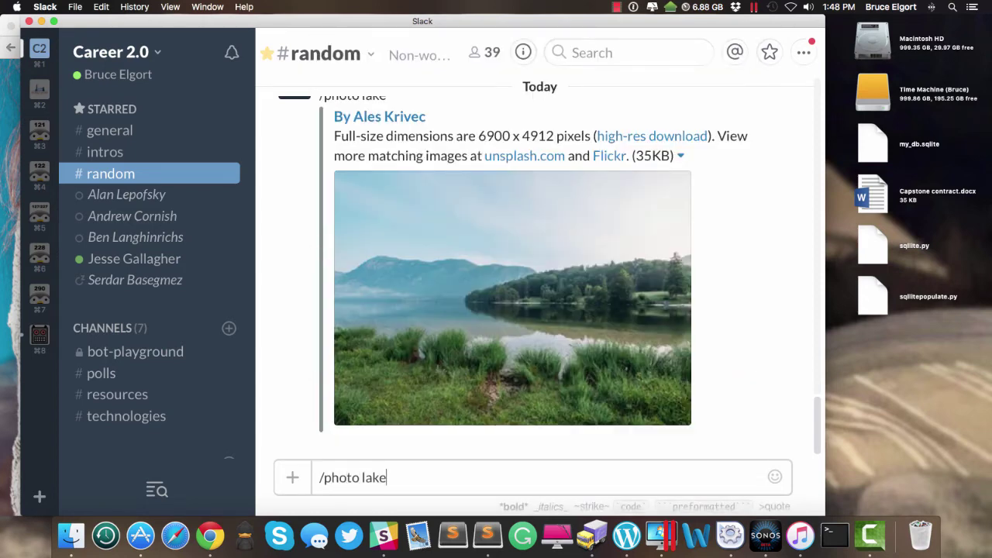
key(Return)
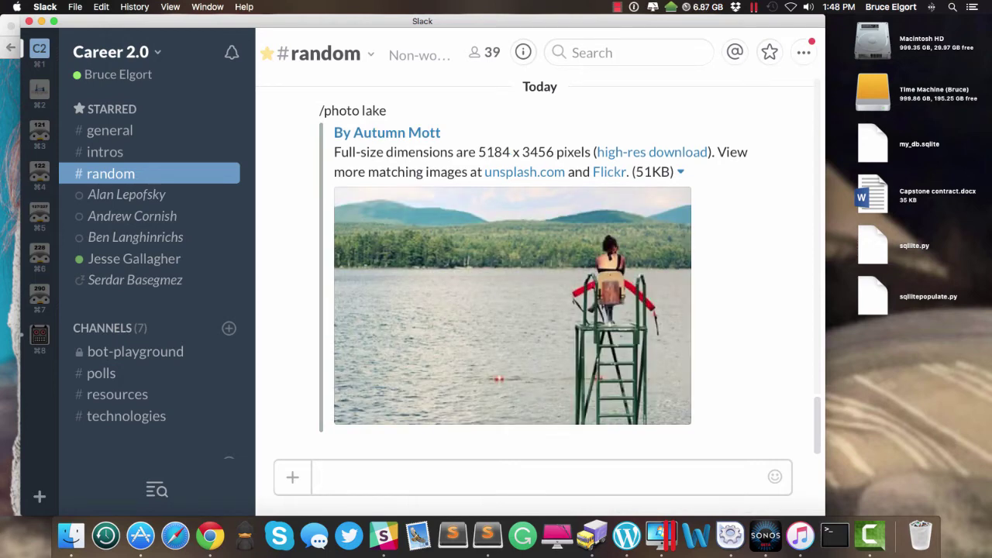
Send "/photo nyc" in #random, and resend it to request another picture
text(/photo)
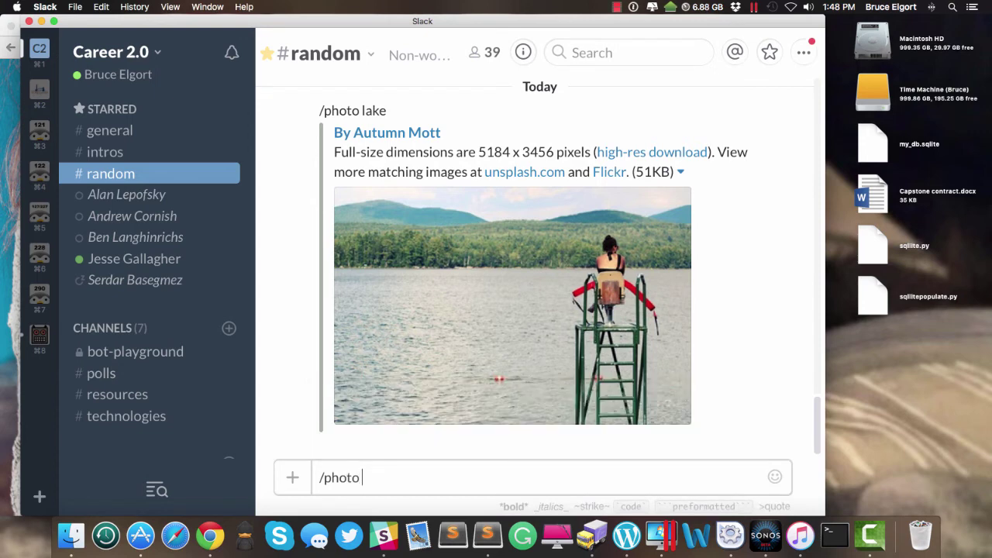
text( nyc)
key(Return)
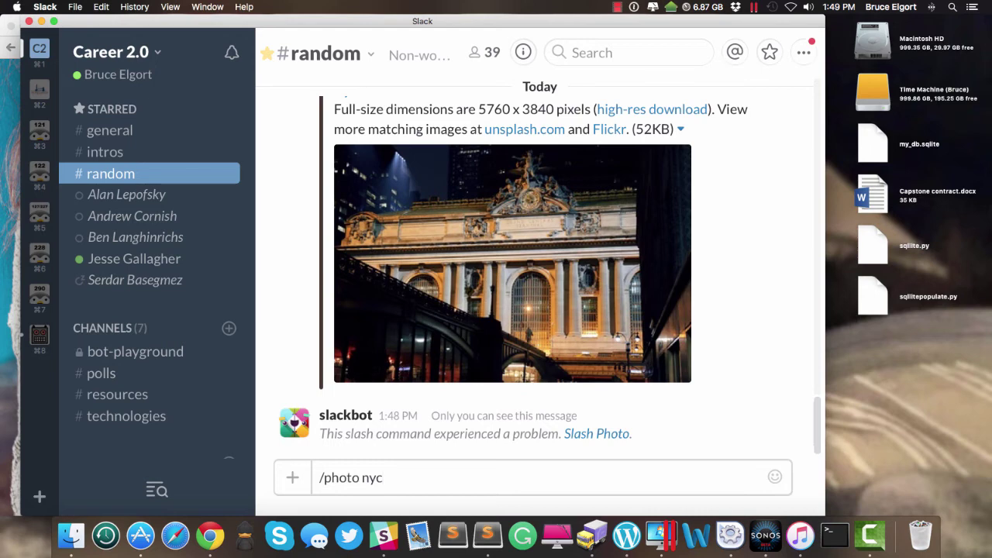
key(Return)
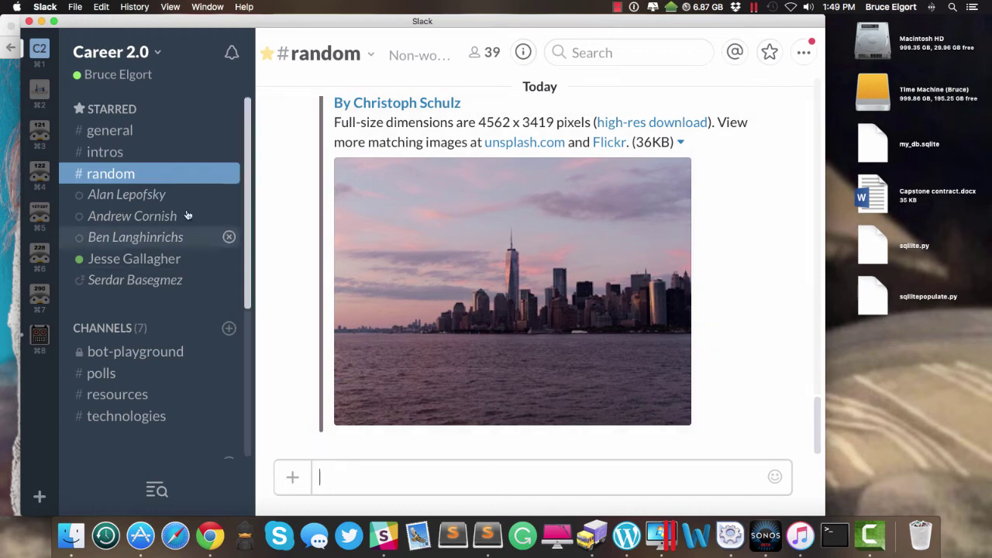
Open the Slash Photo configuration from the installed apps of the Career 2.0 team
click(156, 54)
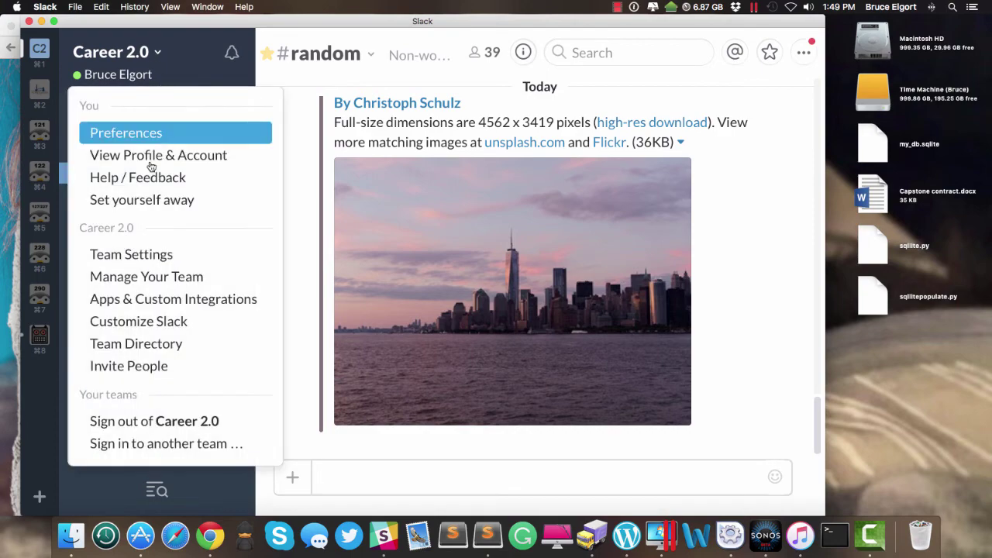
click(163, 305)
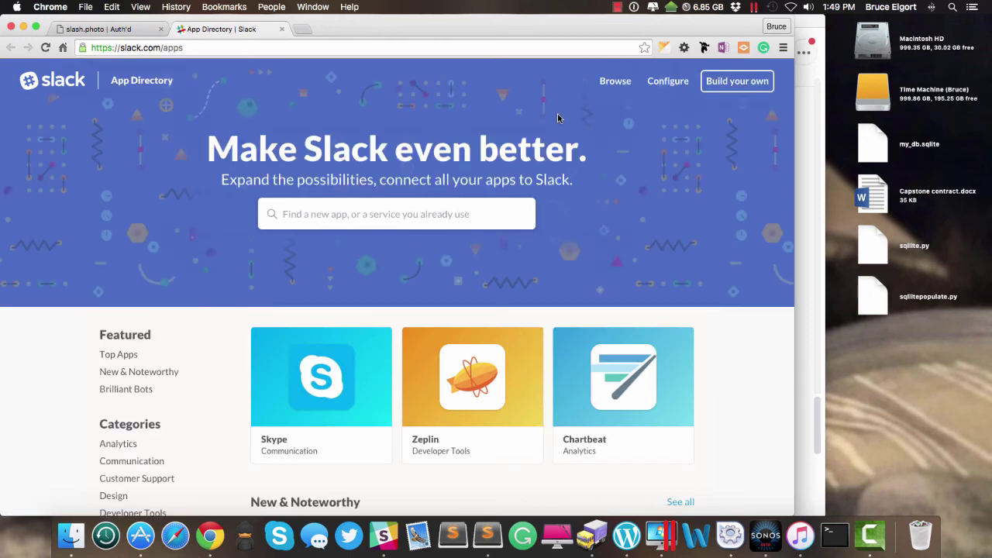
click(664, 83)
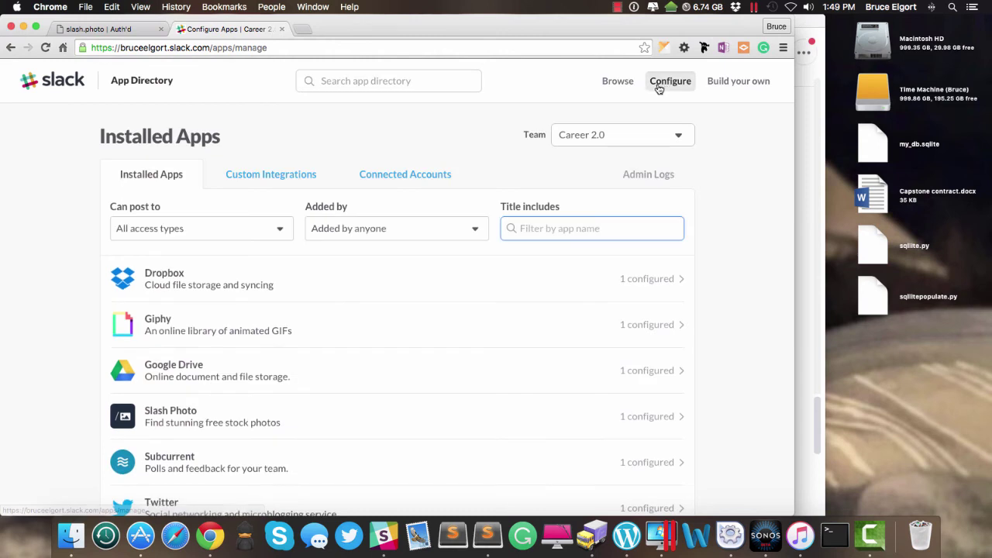
scroll(314, 221, down, 2)
scroll(310, 227, down, 2)
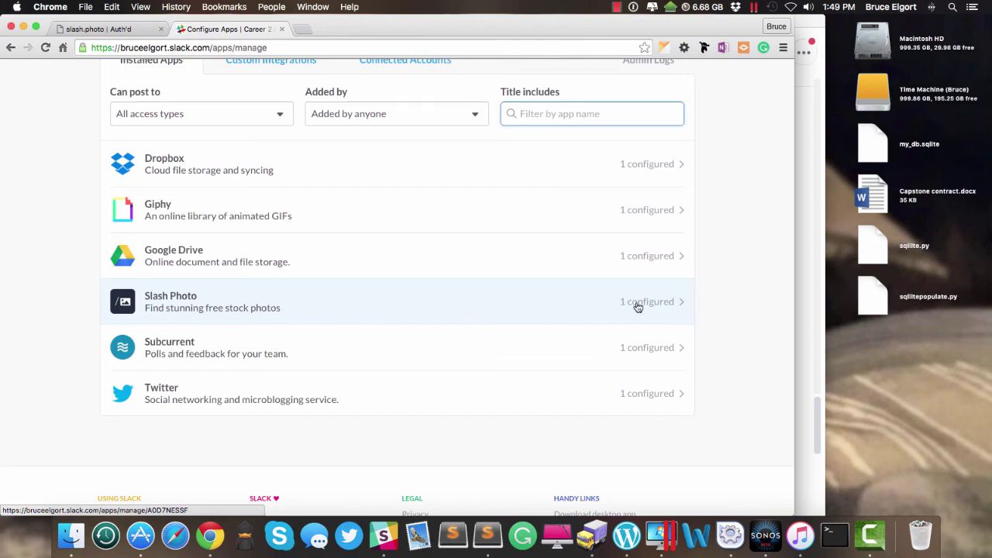
click(671, 305)
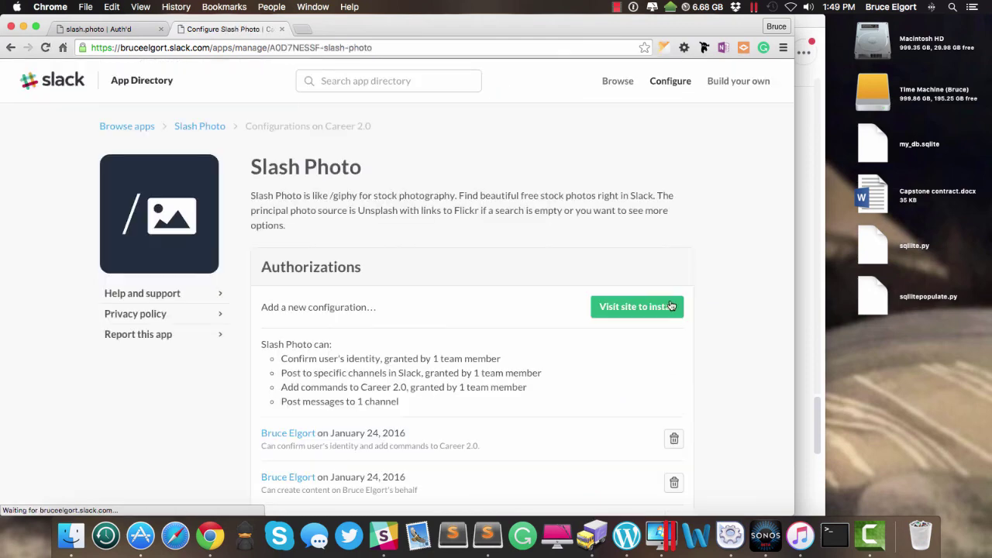
Remove the Slash Photo app from Career 2.0, revoking all its permissions and authorizations
scroll(553, 315, down, 3)
scroll(553, 316, down, 5)
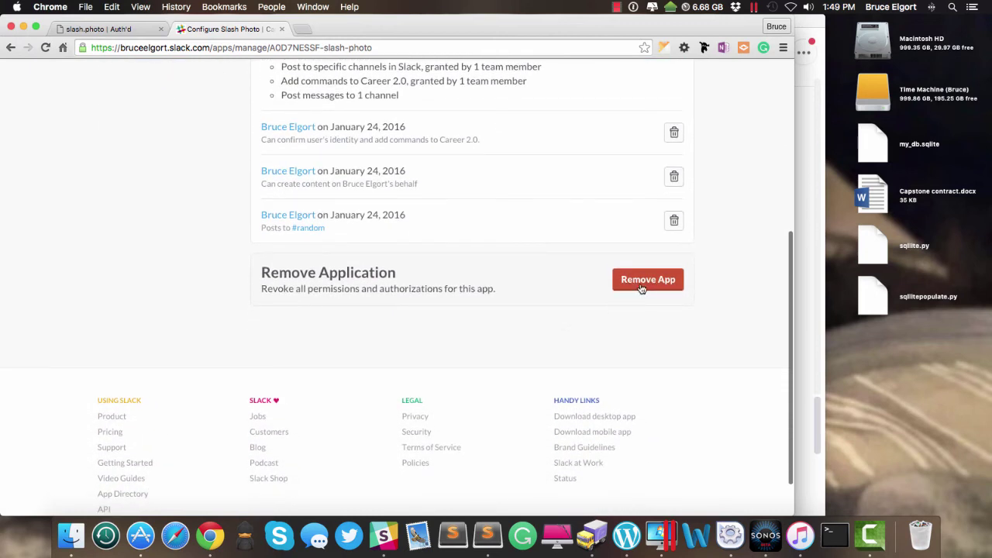
click(640, 283)
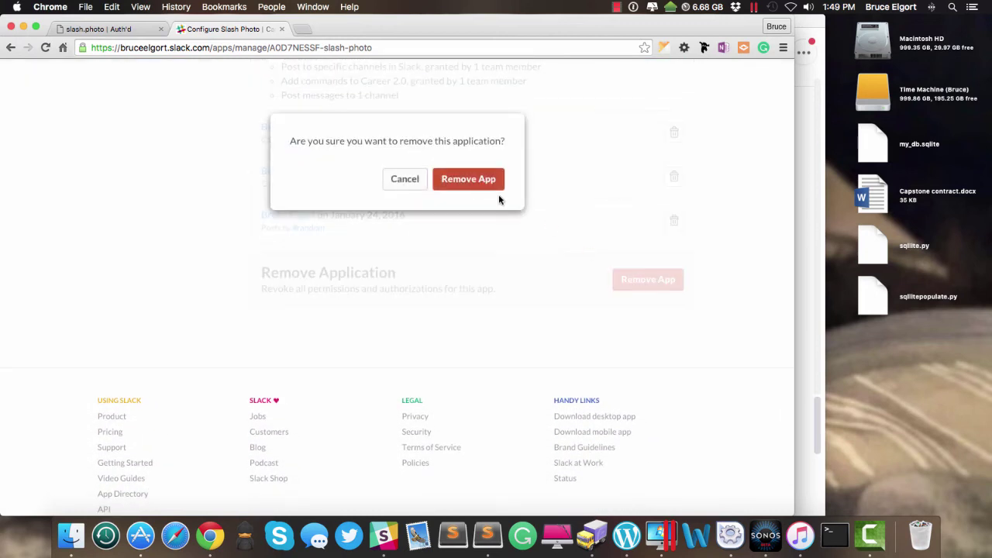
click(471, 185)
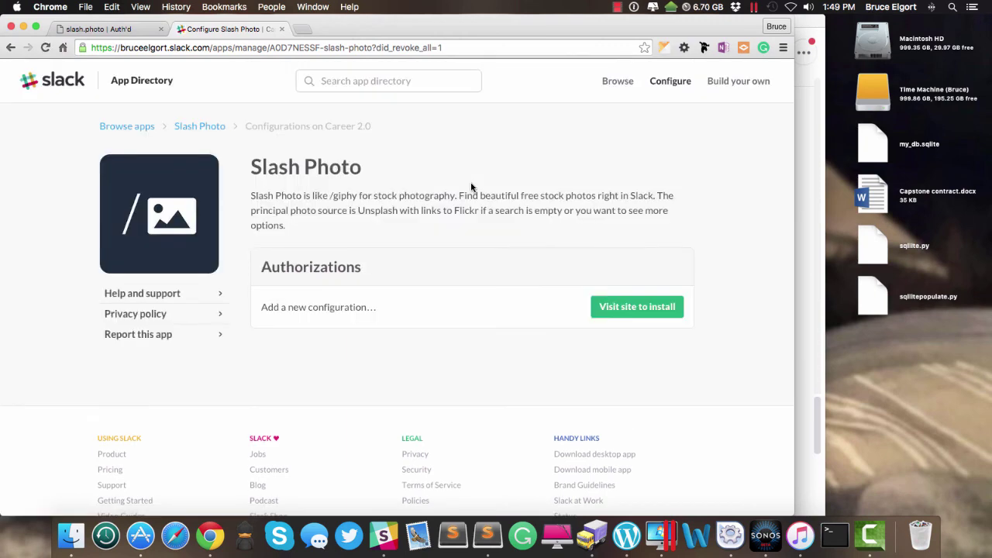
Return to the Slack app, check the #random command suggestions for "/ph", and clear the message box
key(super+Tab)
click(345, 476)
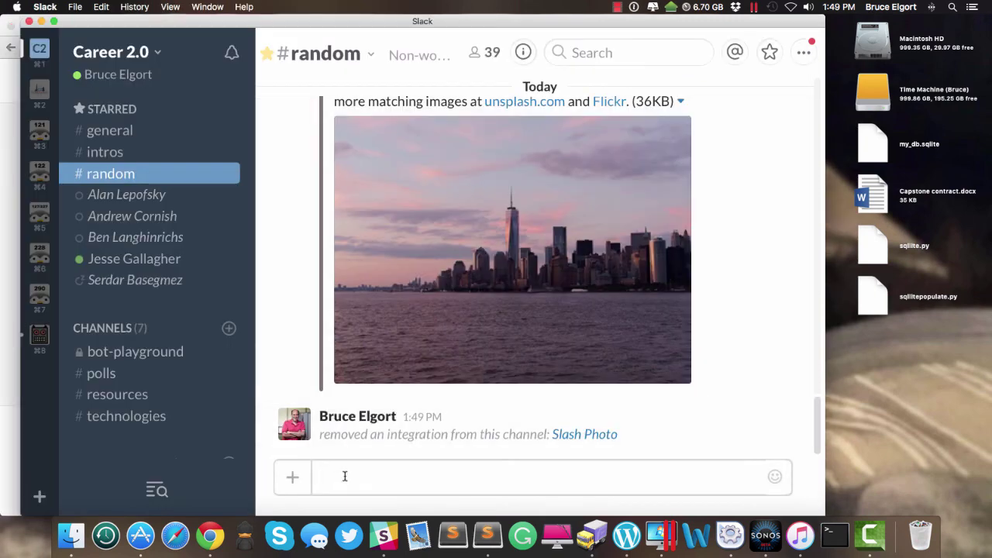
text(/bl)
key(BackSpace)
key(BackSpace)
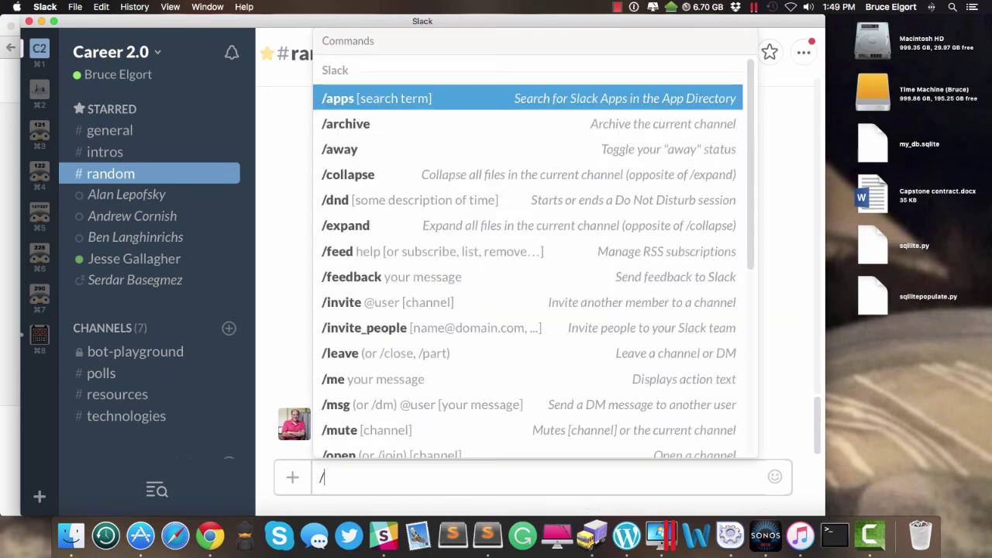
text(ph)
key(BackSpace)
key(BackSpace)
key(BackSpace)
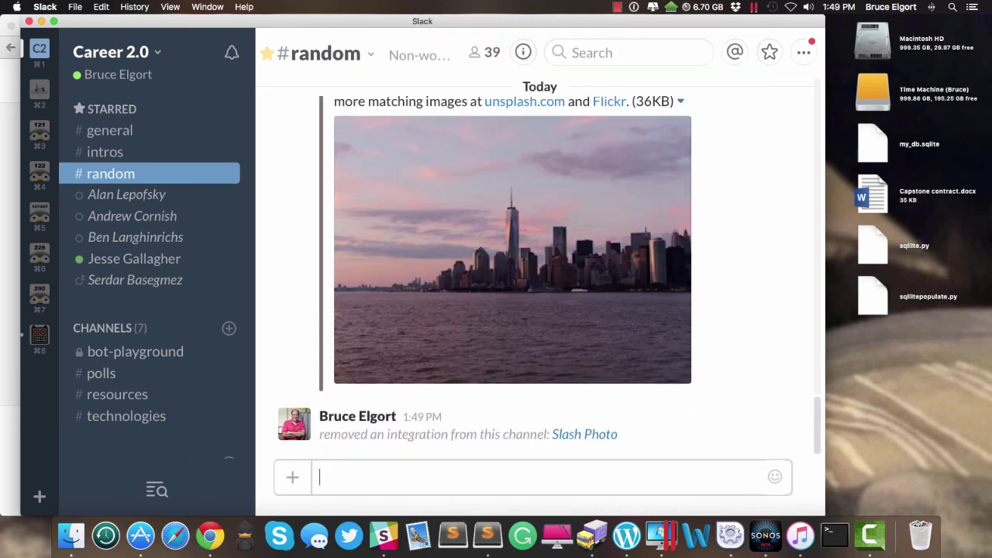